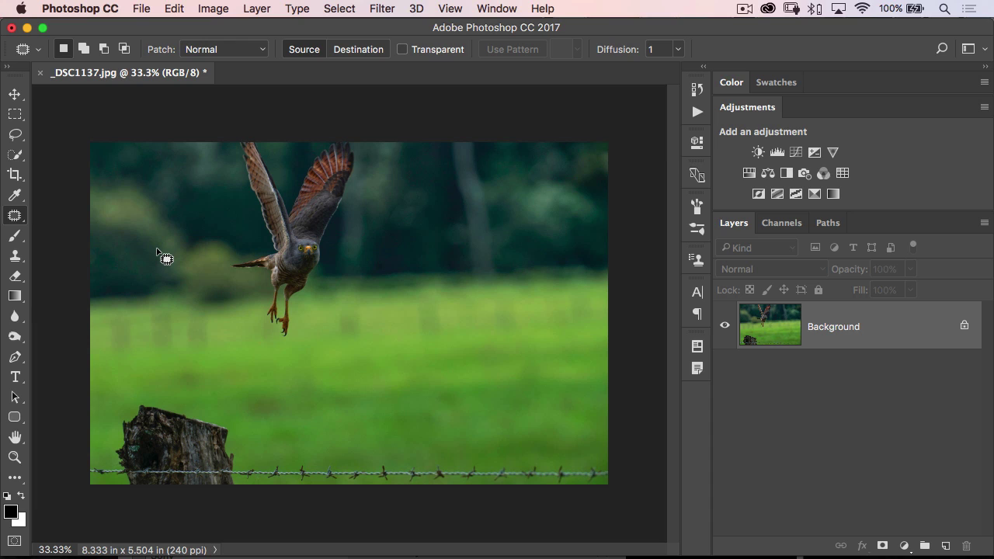
Step: Choose the Patch Tool from the healing tools group in the toolbar
{"action": "left_click", "coordinate": [13, 219]}
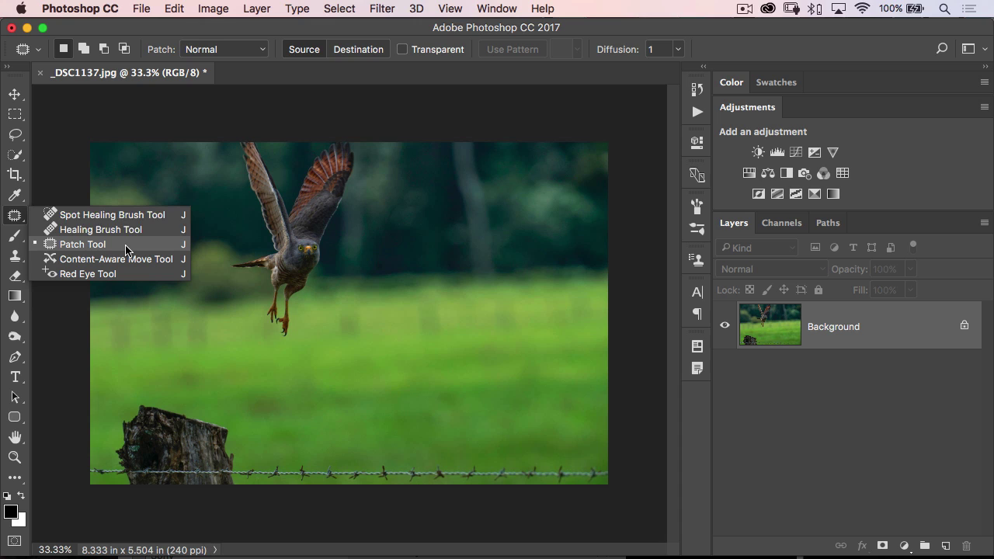
{"action": "left_click", "coordinate": [120, 245]}
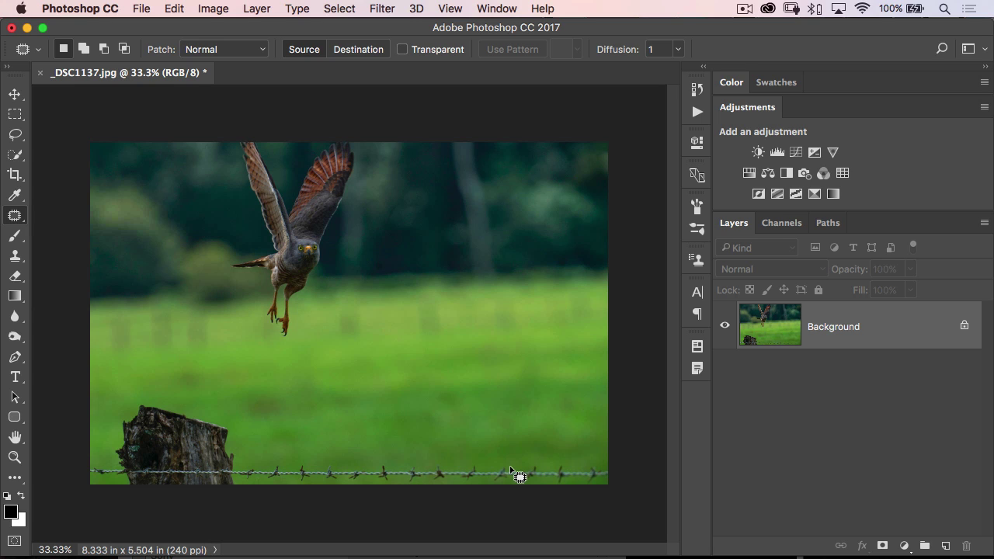
Step: Marquee-select the bottom barbed-wire strip, Content-Aware fill it, and deselect
{"action": "left_click_drag", "start_coordinate": [14, 114], "coordinate": [70, 115]}
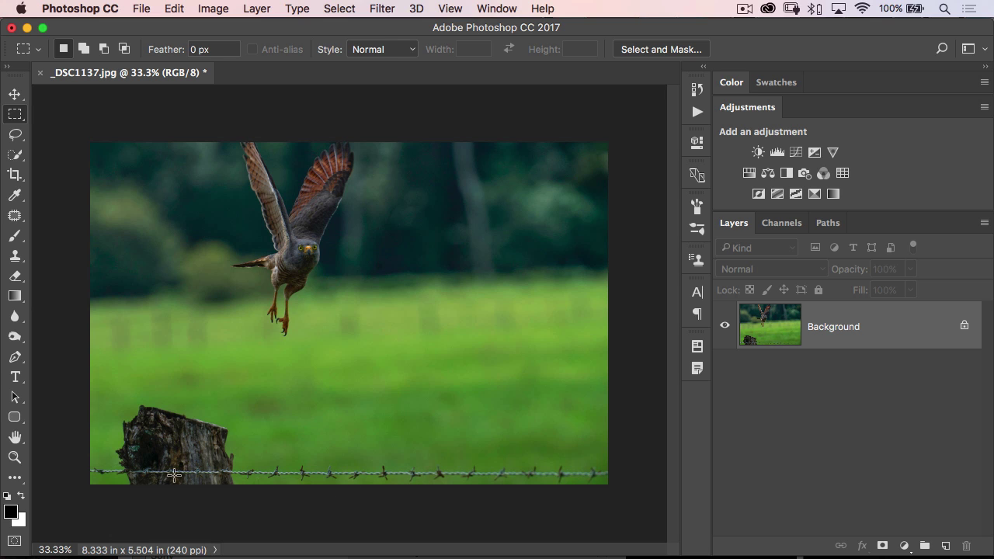
{"action": "left_click_drag", "start_coordinate": [85, 459], "coordinate": [671, 518]}
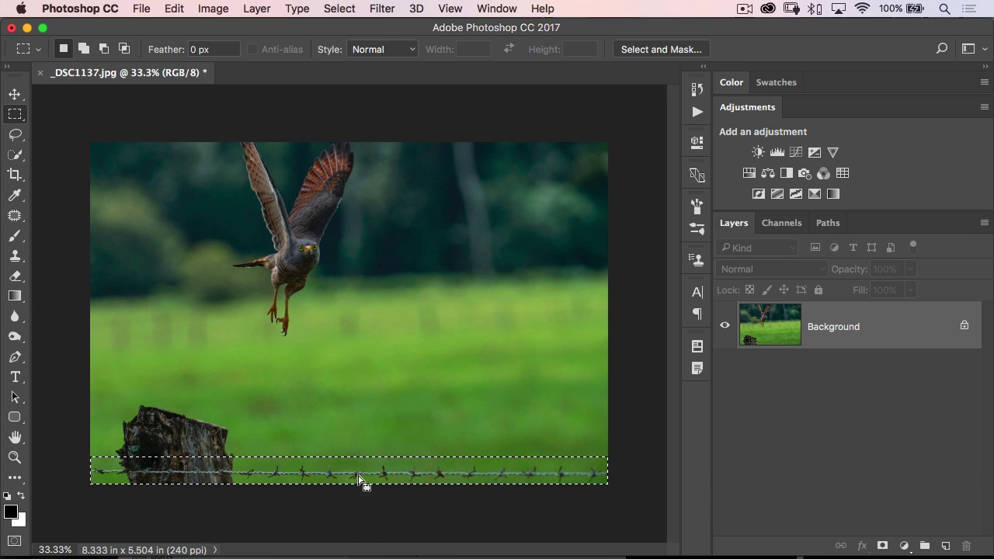
{"action": "left_click", "coordinate": [173, 8]}
{"action": "left_click", "coordinate": [212, 260]}
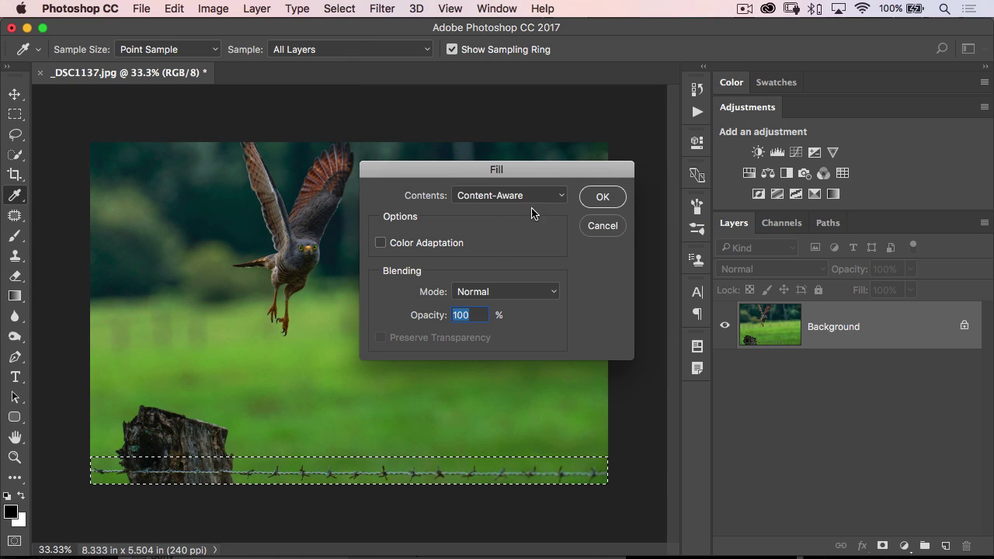
{"action": "left_click", "coordinate": [603, 197]}
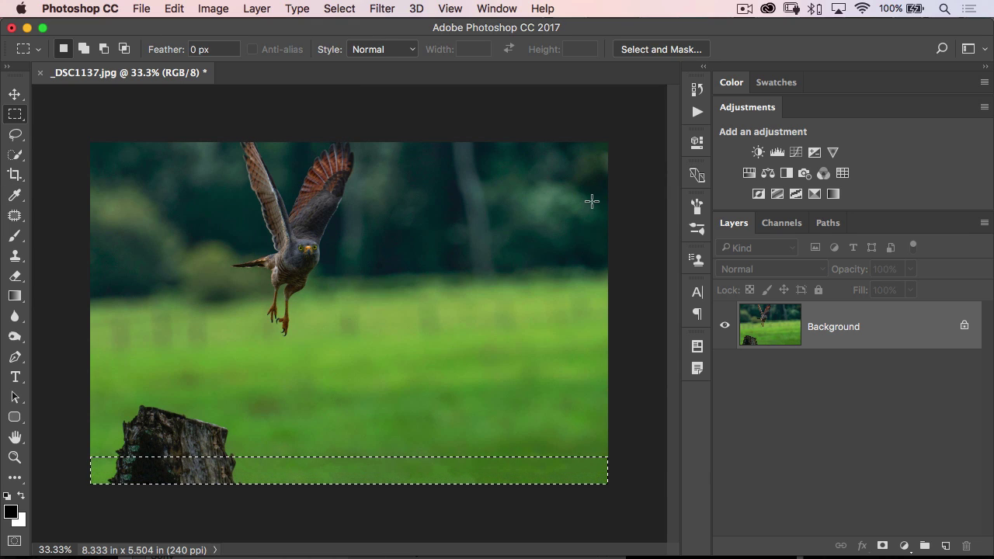
{"action": "key", "text": "super+d"}
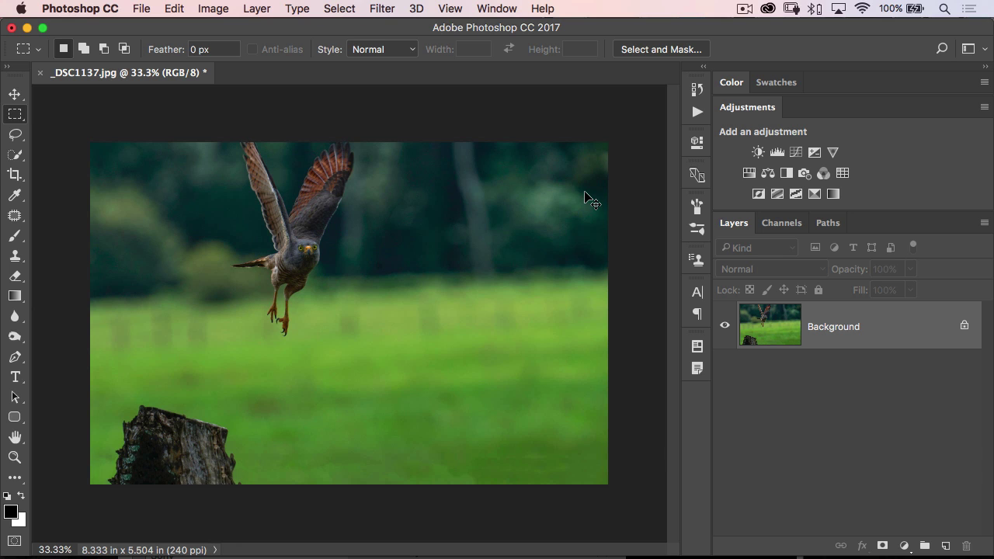
{"action": "key", "text": "super+equal"}
{"action": "key", "text": "super+equal"}
Step: Patch a blotchy spot of lower grass with clean grass from up-right, then deselect
{"action": "left_click_drag", "start_coordinate": [461, 368], "coordinate": [428, 197]}
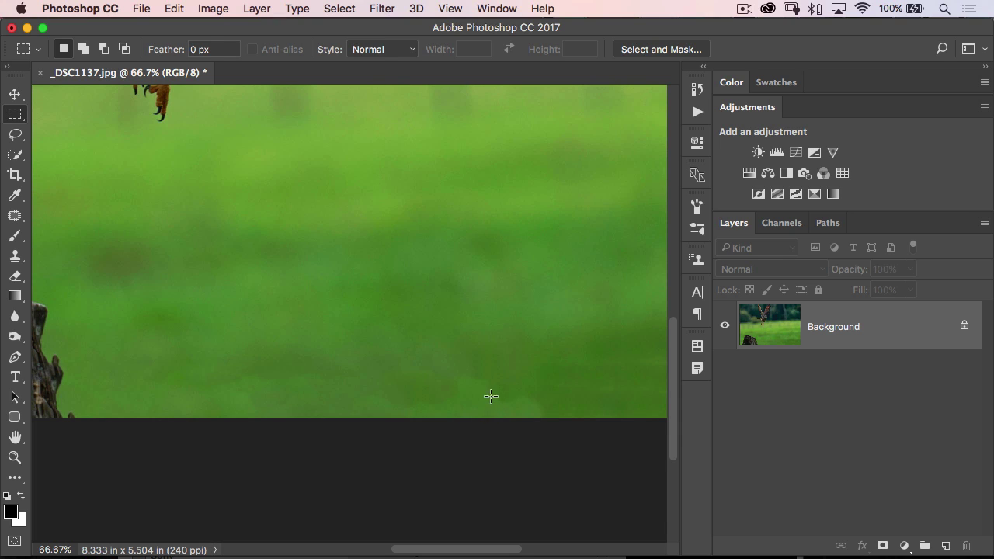
{"action": "left_click", "coordinate": [15, 216]}
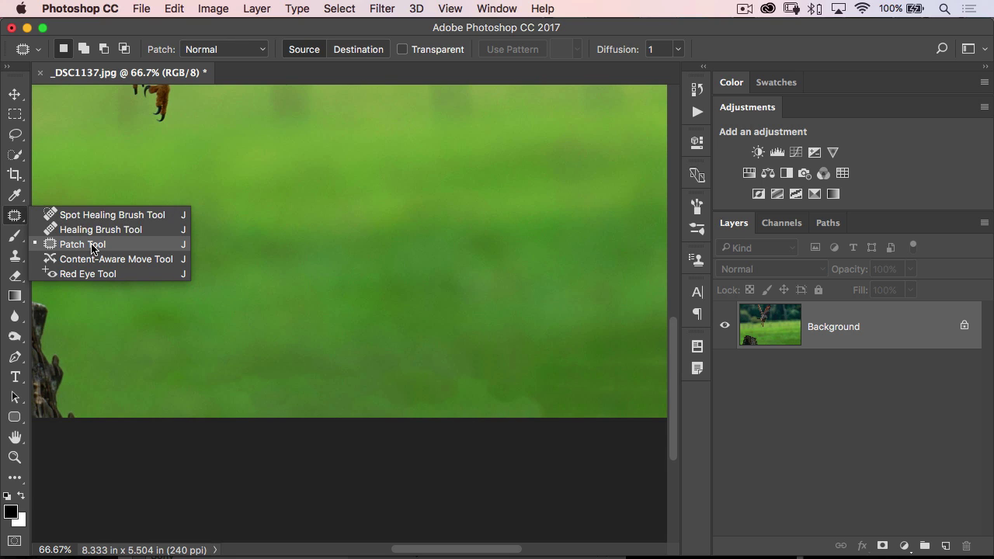
{"action": "left_click", "coordinate": [91, 247]}
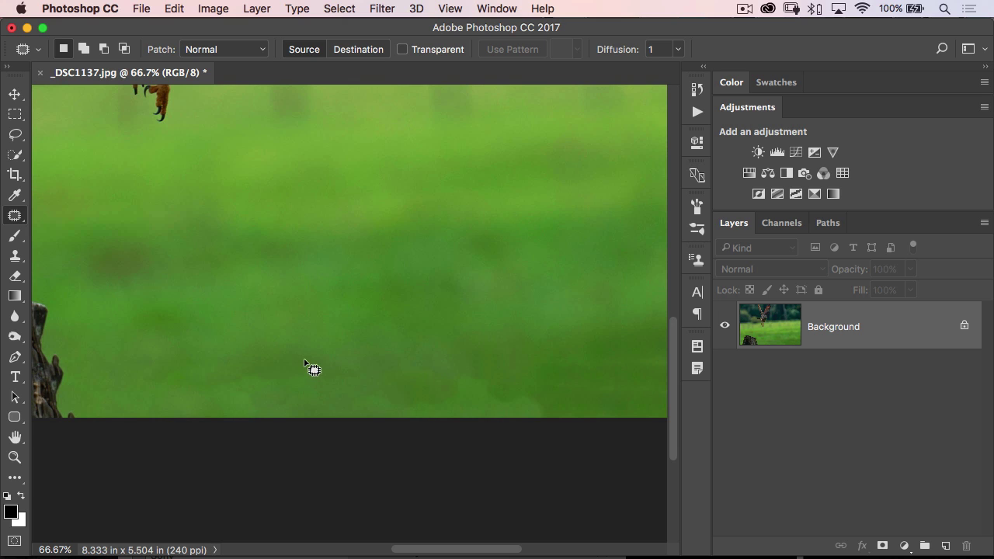
{"action": "mouse_move", "coordinate": [315, 356]}
{"action": "left_mouse_down"}
{"action": "mouse_move", "coordinate": [285, 343]}
{"action": "mouse_move", "coordinate": [140, 341]}
{"action": "mouse_move", "coordinate": [145, 386]}
{"action": "mouse_move", "coordinate": [247, 407]}
{"action": "mouse_move", "coordinate": [321, 371]}
{"action": "left_mouse_up"}
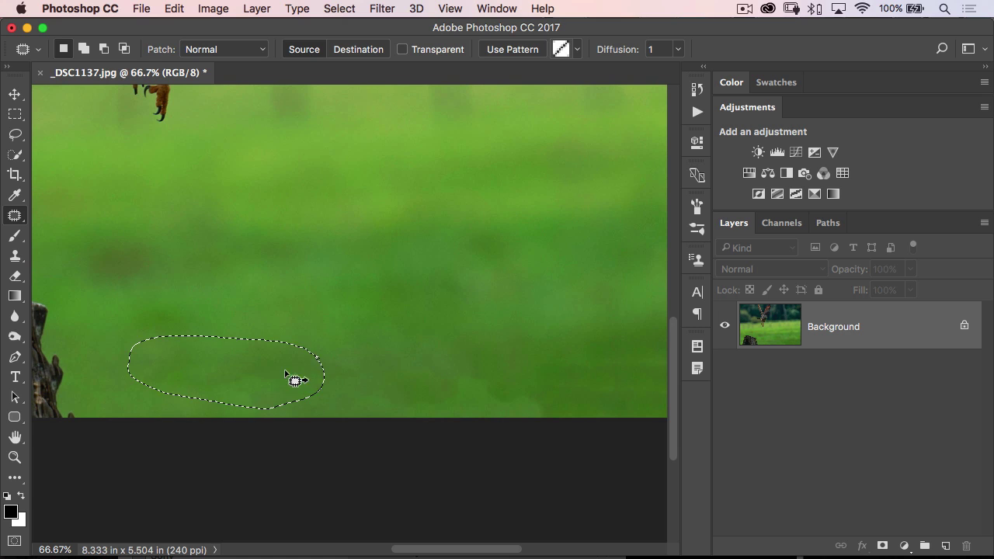
{"action": "left_click_drag", "start_coordinate": [259, 378], "coordinate": [340, 306]}
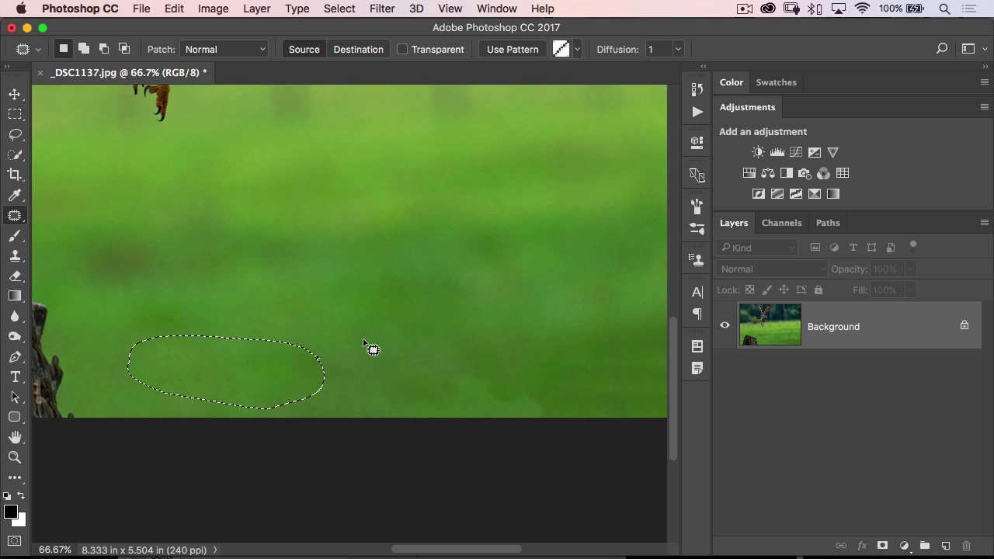
{"action": "key", "text": "super+d"}
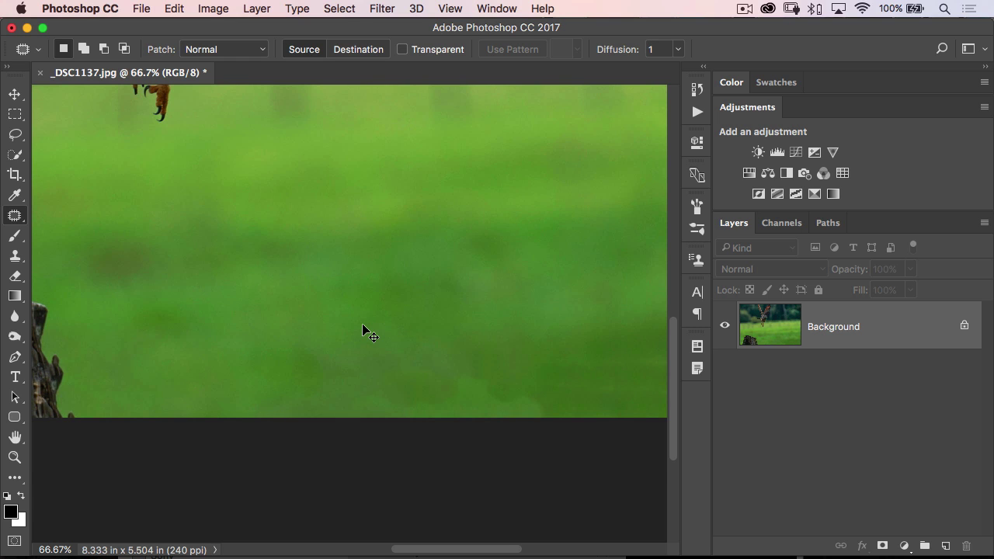
{"action": "key", "text": "super+equal"}
{"action": "key", "text": "super+equal"}
Step: Patch uneven grass along the bottom edge with smoother grass from above and check at 100%
{"action": "left_click_drag", "start_coordinate": [443, 375], "coordinate": [626, 169]}
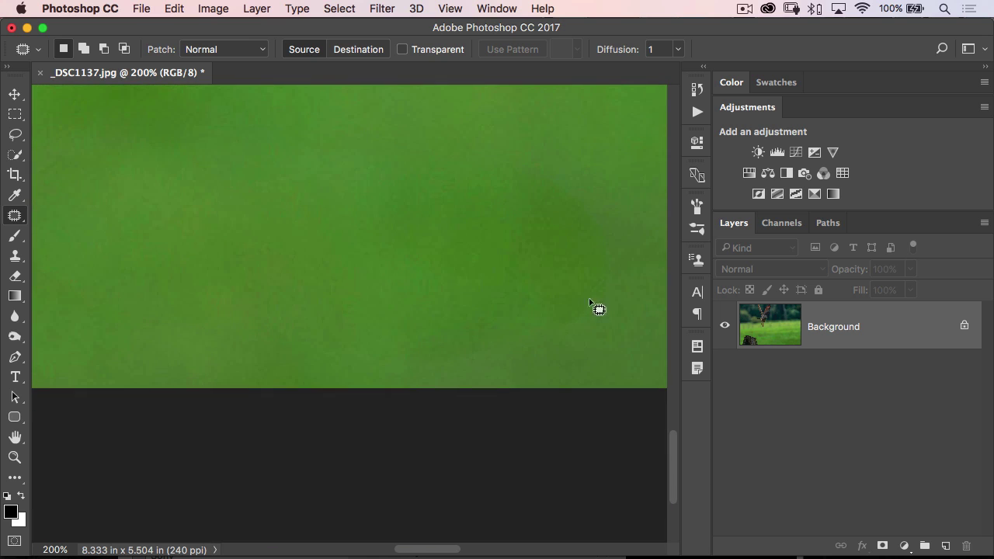
{"action": "key", "text": "super+minus"}
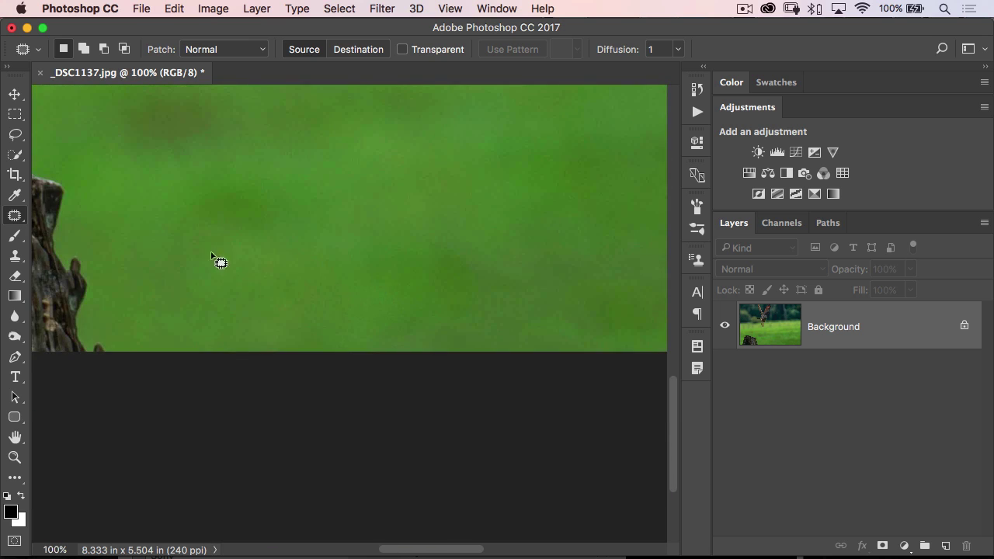
{"action": "left_click_drag", "start_coordinate": [567, 259], "coordinate": [236, 259]}
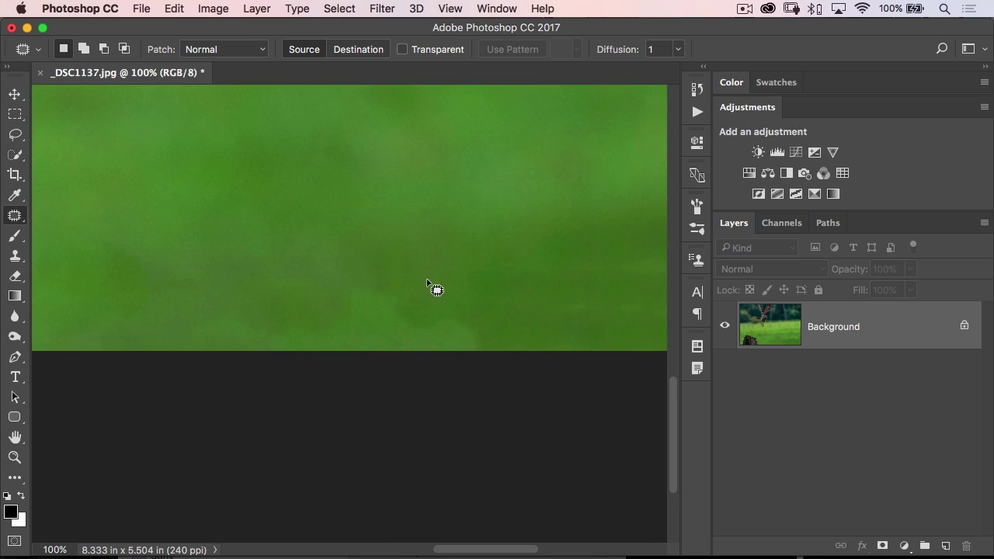
{"action": "mouse_move", "coordinate": [427, 282]}
{"action": "left_mouse_down"}
{"action": "mouse_move", "coordinate": [223, 289]}
{"action": "mouse_move", "coordinate": [190, 349]}
{"action": "mouse_move", "coordinate": [385, 372]}
{"action": "mouse_move", "coordinate": [491, 350]}
{"action": "mouse_move", "coordinate": [425, 275]}
{"action": "left_mouse_up"}
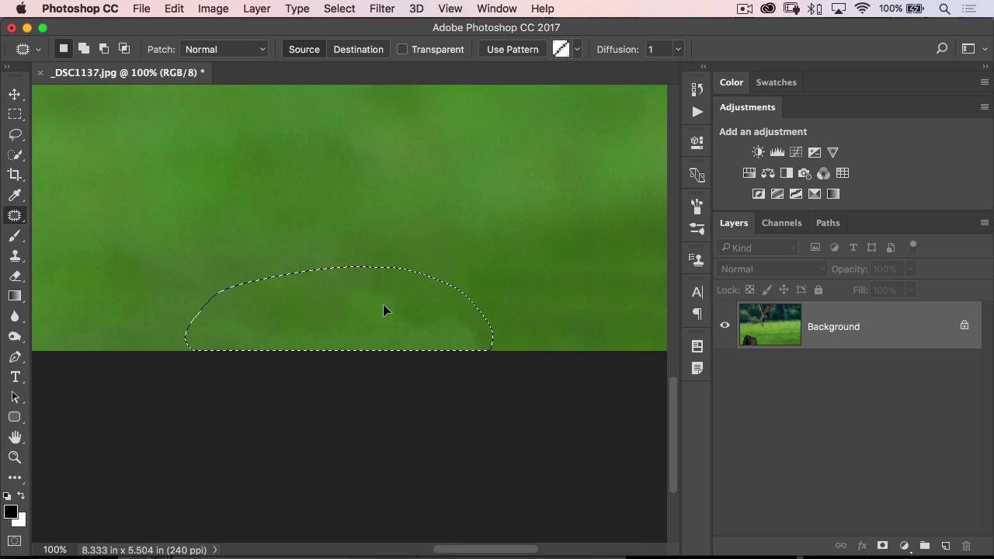
{"action": "left_click_drag", "start_coordinate": [382, 311], "coordinate": [498, 197]}
{"action": "key", "text": "super+d"}
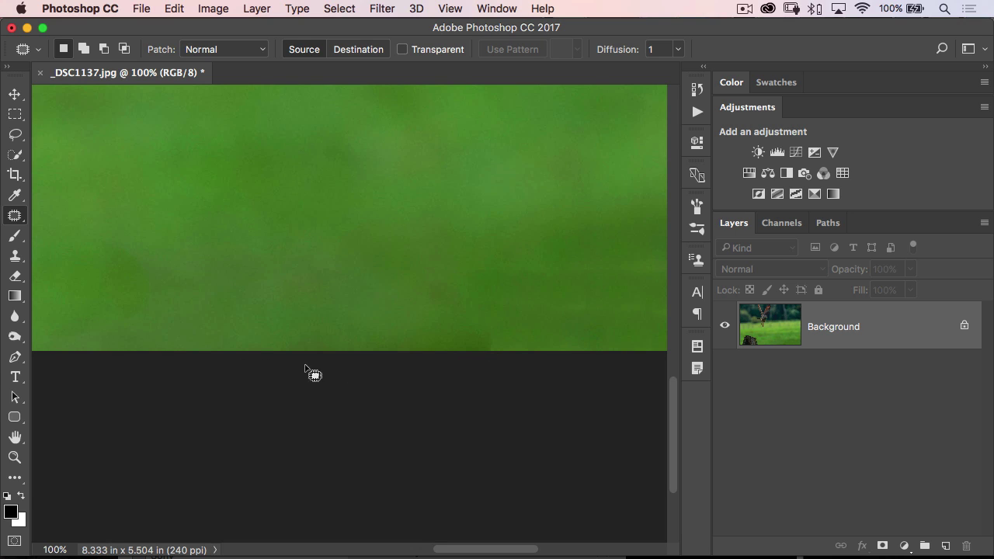
{"action": "key", "text": "super+minus"}
{"action": "key", "text": "super+minus"}
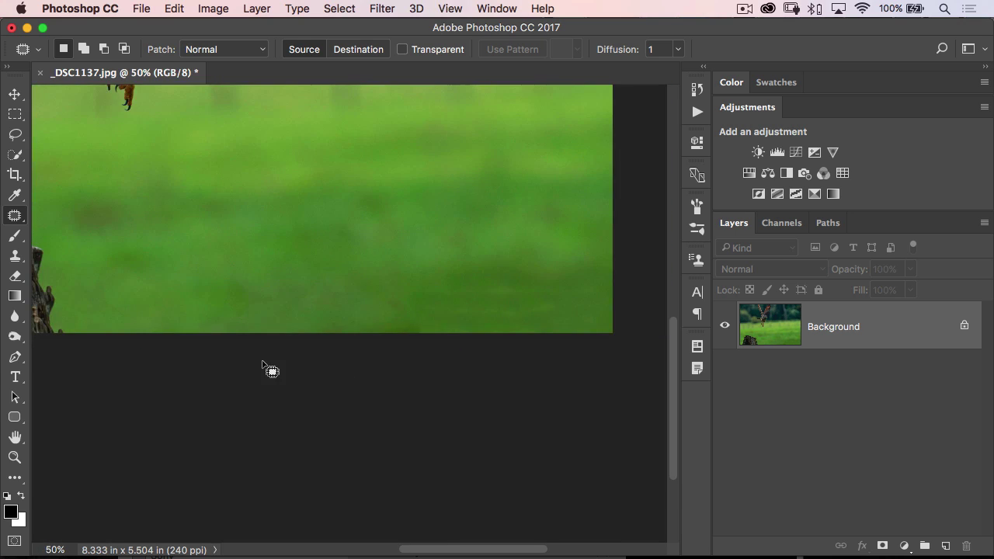
{"action": "key", "text": "super+plus"}
{"action": "key", "text": "super+plus"}
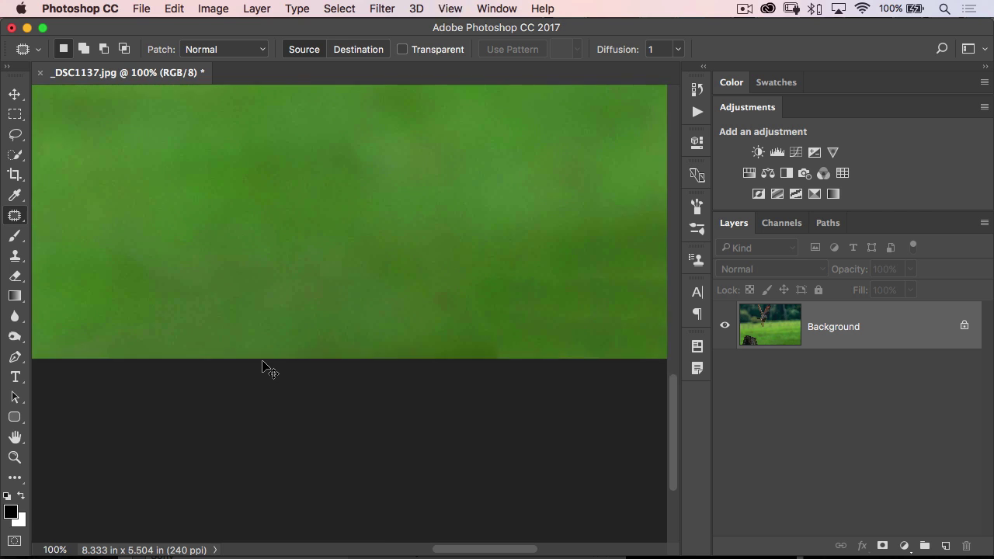
{"action": "left_click_drag", "start_coordinate": [588, 305], "coordinate": [275, 284]}
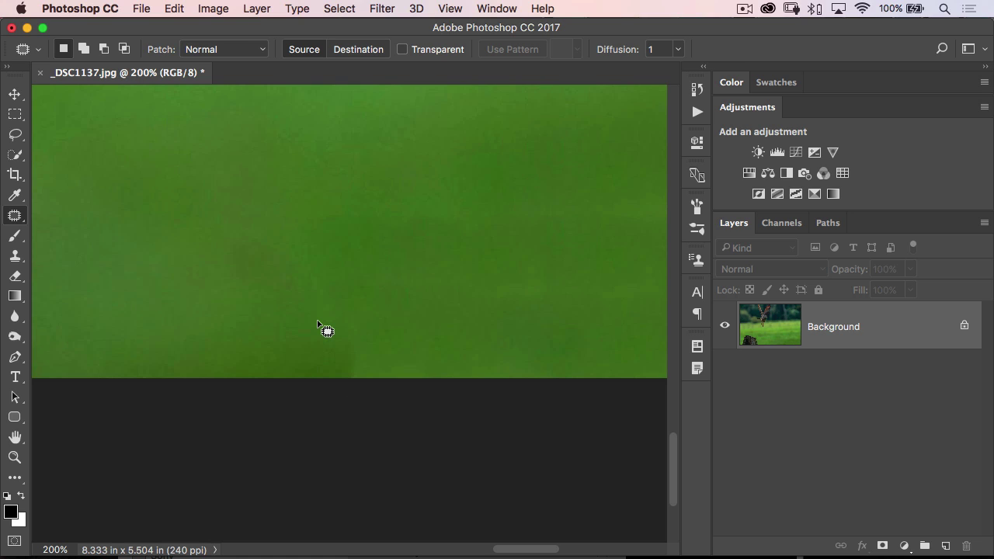
{"action": "key", "text": "super+minus"}
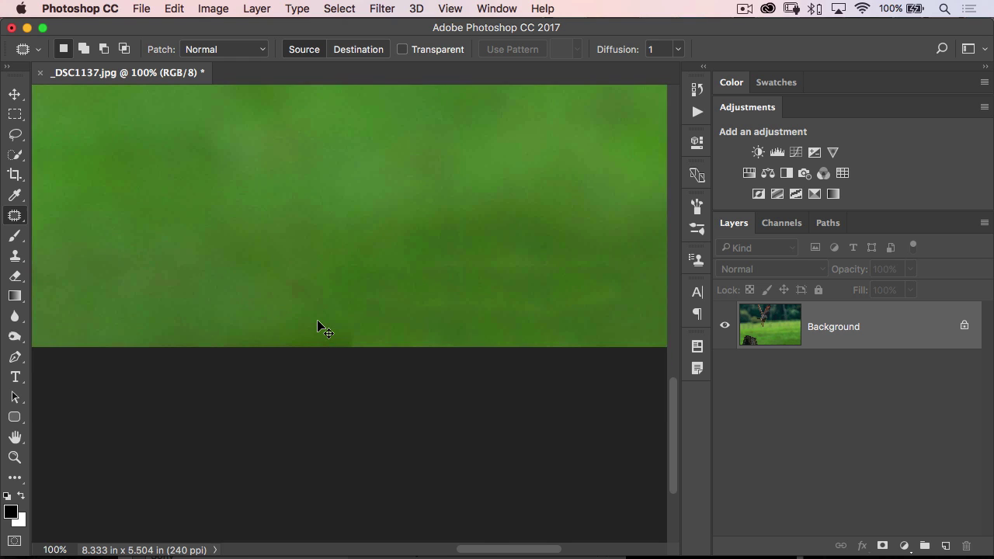
Step: Outline and patch rough grass near the bottom edge, undoing the unsatisfactory attempt
{"action": "key", "text": "super+minus"}
{"action": "left_click_drag", "start_coordinate": [319, 327], "coordinate": [320, 326]}
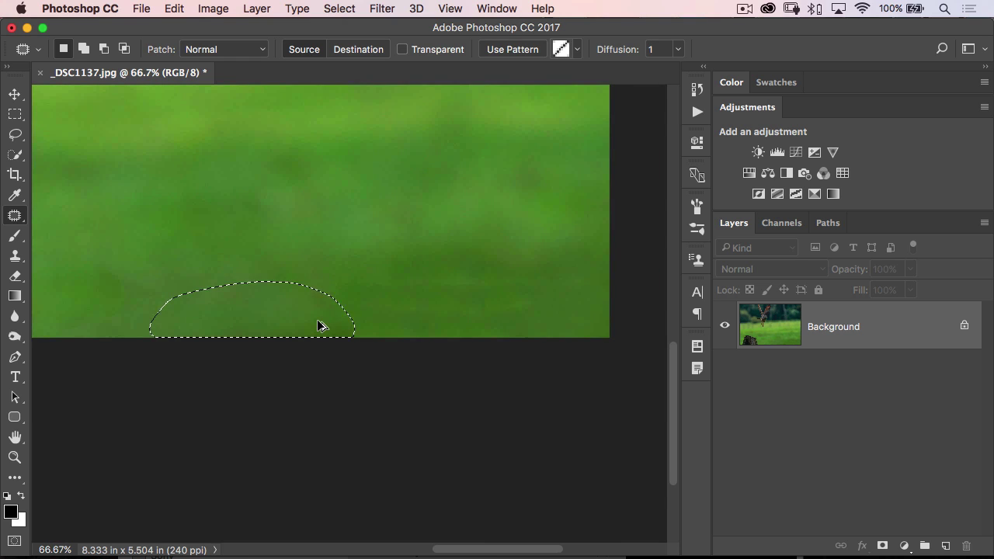
{"action": "key", "text": "super+d"}
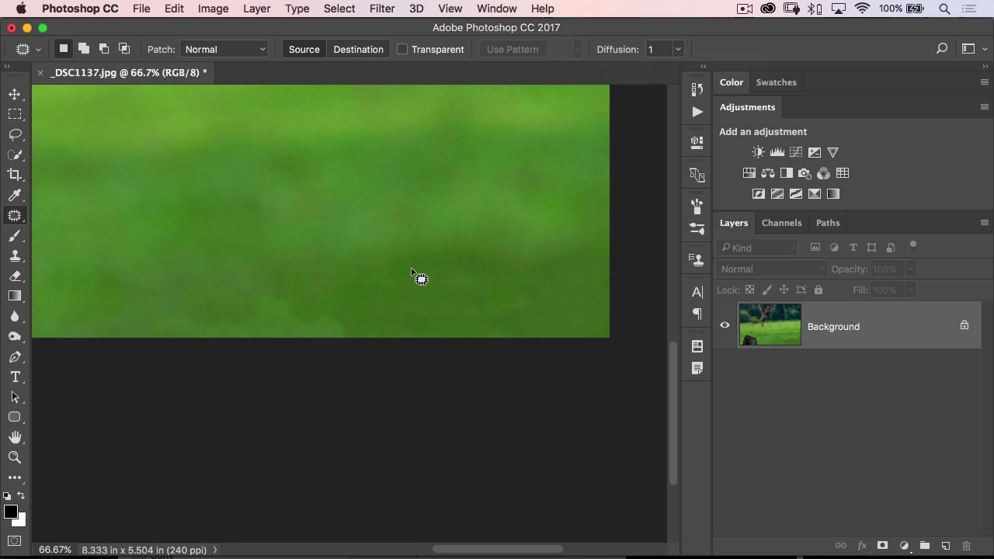
{"action": "mouse_move", "coordinate": [465, 275]}
{"action": "left_mouse_down"}
{"action": "mouse_move", "coordinate": [343, 278]}
{"action": "mouse_move", "coordinate": [343, 316]}
{"action": "mouse_move", "coordinate": [465, 308]}
{"action": "mouse_move", "coordinate": [436, 272]}
{"action": "mouse_move", "coordinate": [253, 261]}
{"action": "left_mouse_up"}
{"action": "key", "text": "super+d"}
{"action": "key", "text": "super+z"}
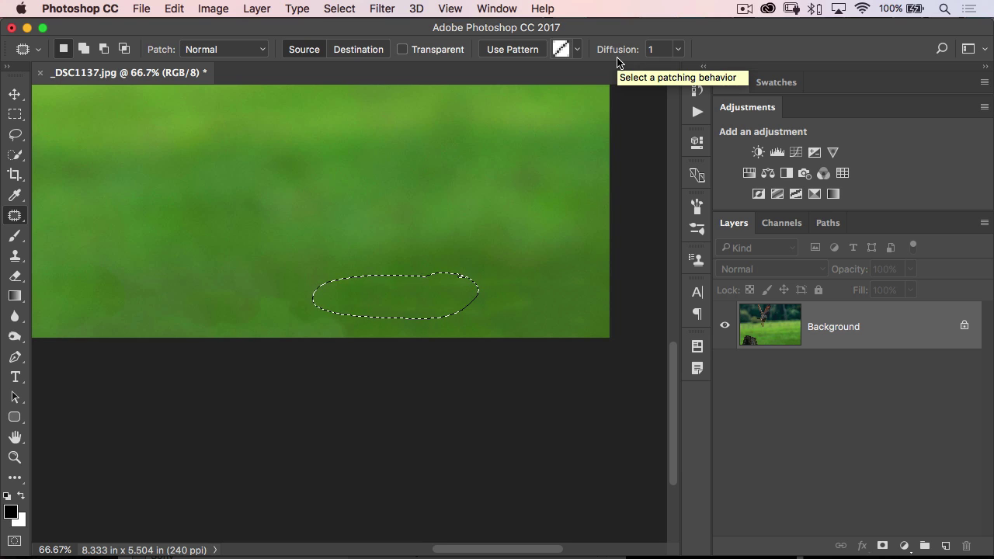
{"action": "mouse_move", "coordinate": [401, 295]}
{"action": "left_mouse_down"}
{"action": "mouse_move", "coordinate": [227, 246]}
{"action": "mouse_move", "coordinate": [399, 295]}
{"action": "left_mouse_up"}
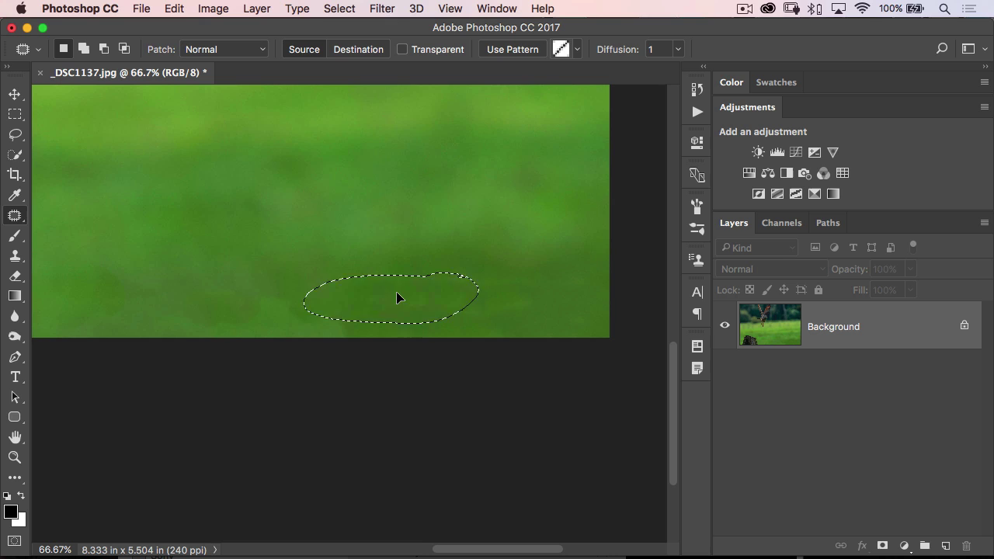
{"action": "key", "text": "super+z"}
Step: Raise patch Diffusion to 6 and patch the outlined area from grass just above
{"action": "left_click", "coordinate": [678, 49]}
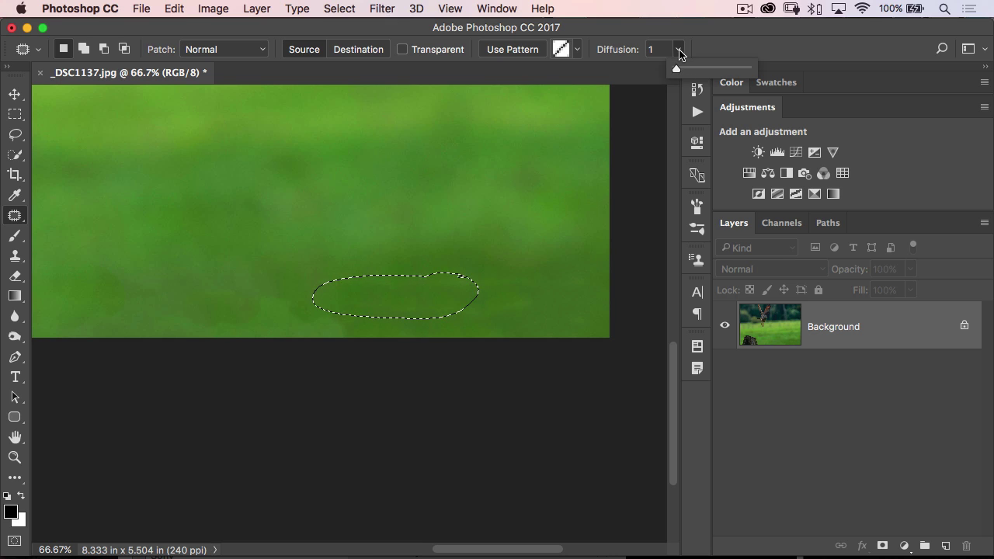
{"action": "left_click_drag", "start_coordinate": [676, 69], "coordinate": [720, 70]}
{"action": "left_click_drag", "start_coordinate": [435, 306], "coordinate": [373, 245]}
{"action": "key", "text": "super+d"}
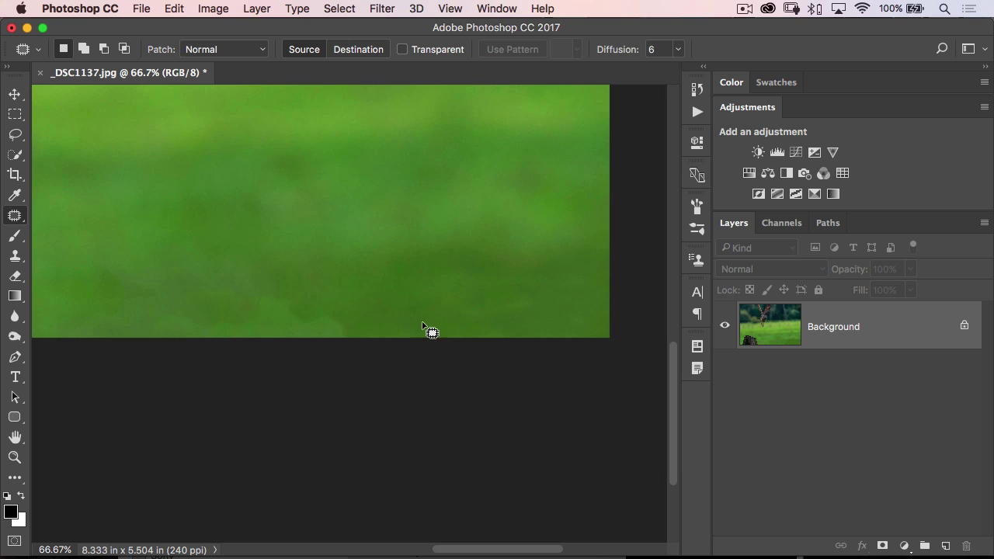
Step: Set patch Diffusion to 7 and patch grass near the bottom right edge
{"action": "mouse_move", "coordinate": [535, 272]}
{"action": "left_mouse_down"}
{"action": "mouse_move", "coordinate": [442, 272]}
{"action": "mouse_move", "coordinate": [458, 325]}
{"action": "mouse_move", "coordinate": [547, 284]}
{"action": "mouse_move", "coordinate": [401, 279]}
{"action": "left_mouse_up"}
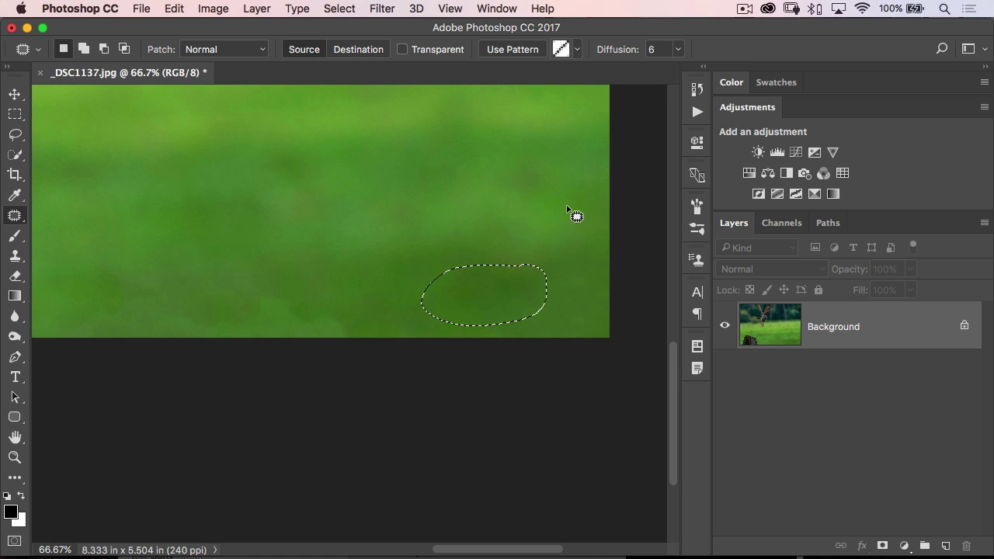
{"action": "left_click", "coordinate": [678, 49]}
{"action": "left_click_drag", "start_coordinate": [679, 70], "coordinate": [691, 78]}
{"action": "left_click", "coordinate": [616, 196]}
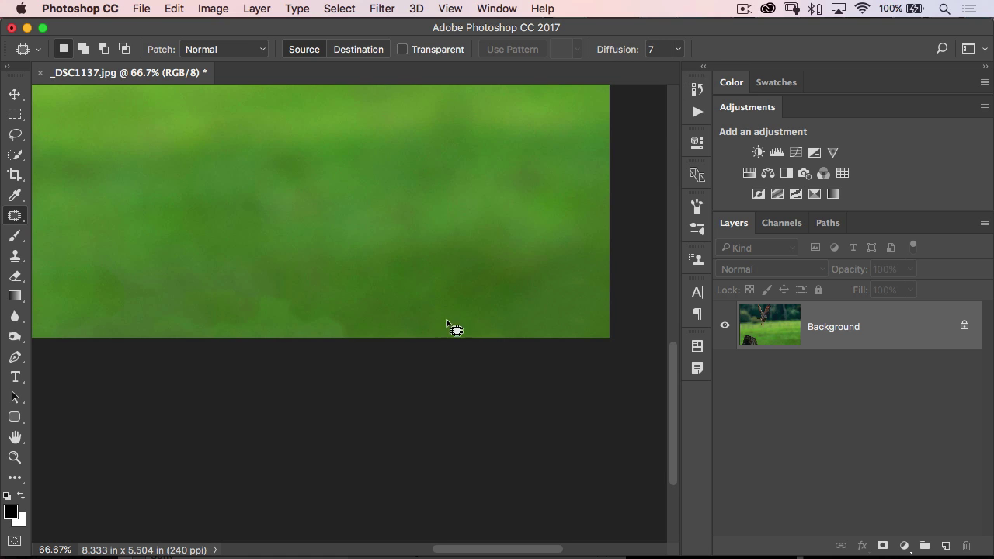
{"action": "mouse_move", "coordinate": [315, 299]}
{"action": "left_mouse_down"}
{"action": "mouse_move", "coordinate": [249, 288]}
{"action": "mouse_move", "coordinate": [223, 307]}
{"action": "mouse_move", "coordinate": [162, 309]}
{"action": "mouse_move", "coordinate": [169, 349]}
{"action": "mouse_move", "coordinate": [323, 354]}
{"action": "mouse_move", "coordinate": [351, 323]}
{"action": "mouse_move", "coordinate": [307, 296]}
{"action": "left_mouse_up"}
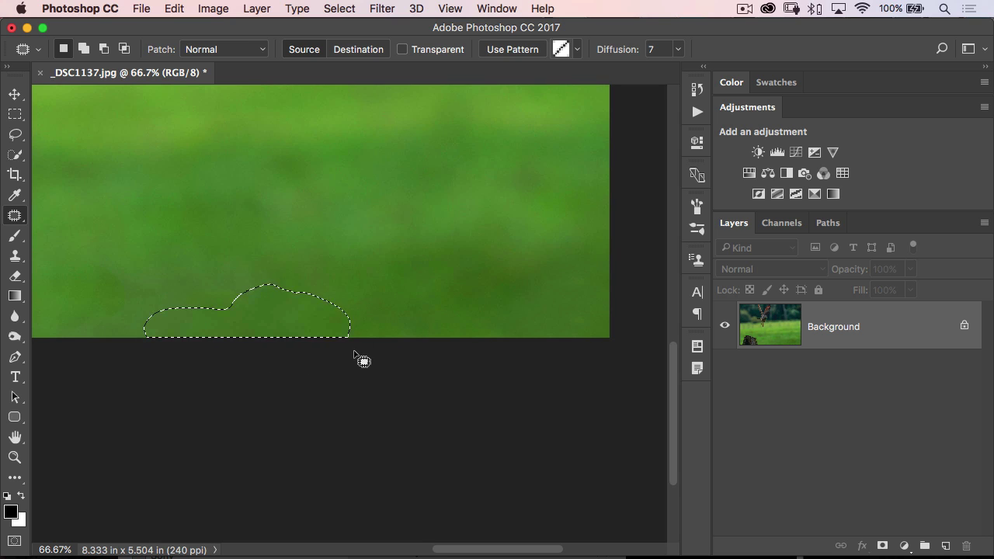
{"action": "left_click", "coordinate": [336, 325]}
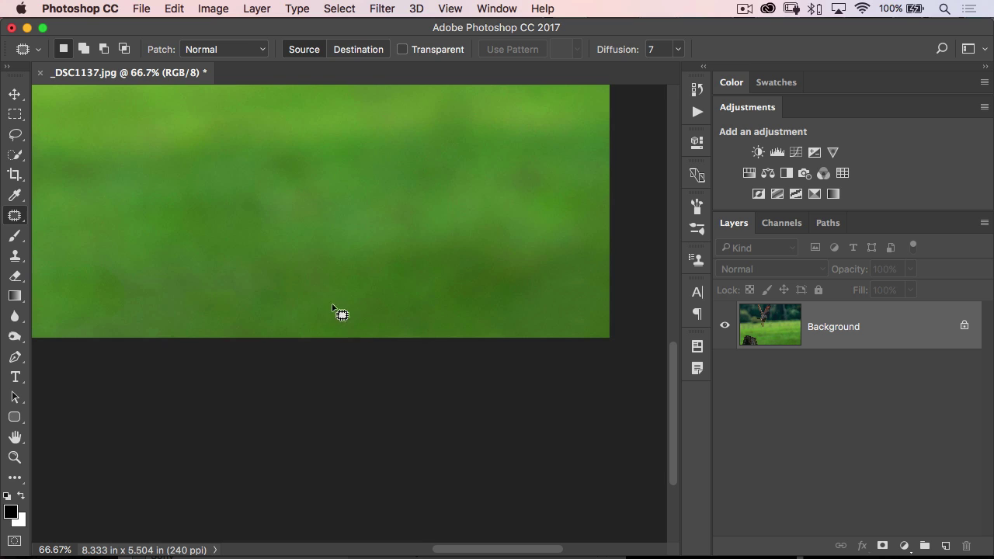
Step: Patch another rough grass area from a neighbouring spot, then zoom out to the whole photo
{"action": "scroll", "coordinate": [377, 274], "scroll_direction": "down", "scroll_amount": 2}
{"action": "scroll", "coordinate": [377, 275], "scroll_direction": "left", "scroll_amount": 3}
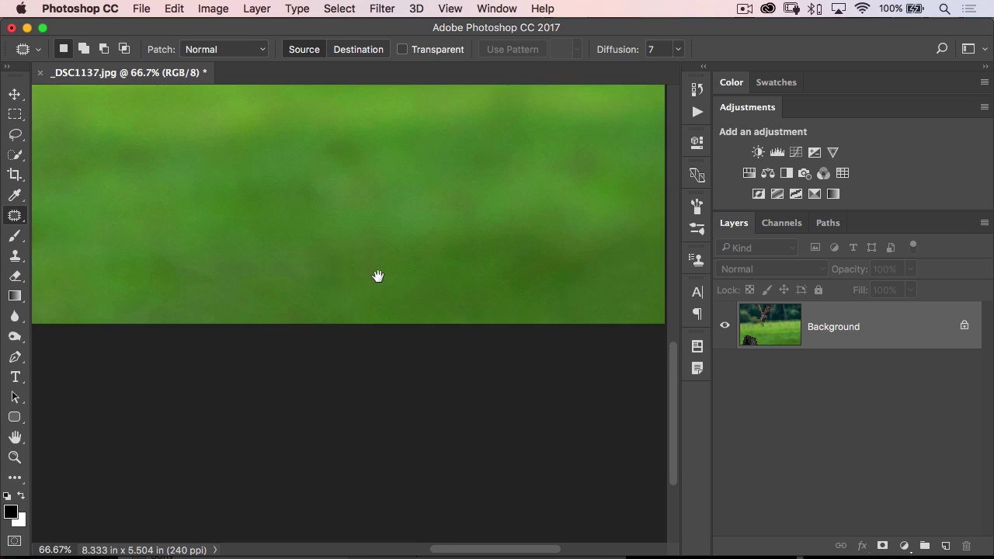
{"action": "mouse_move", "coordinate": [351, 270]}
{"action": "left_mouse_down"}
{"action": "mouse_move", "coordinate": [284, 255]}
{"action": "mouse_move", "coordinate": [357, 272]}
{"action": "left_mouse_up"}
{"action": "left_click_drag", "start_coordinate": [358, 272], "coordinate": [434, 248]}
{"action": "mouse_move", "coordinate": [262, 272]}
{"action": "left_mouse_down"}
{"action": "mouse_move", "coordinate": [179, 284]}
{"action": "mouse_move", "coordinate": [255, 331]}
{"action": "mouse_move", "coordinate": [294, 278]}
{"action": "mouse_move", "coordinate": [250, 289]}
{"action": "left_mouse_up"}
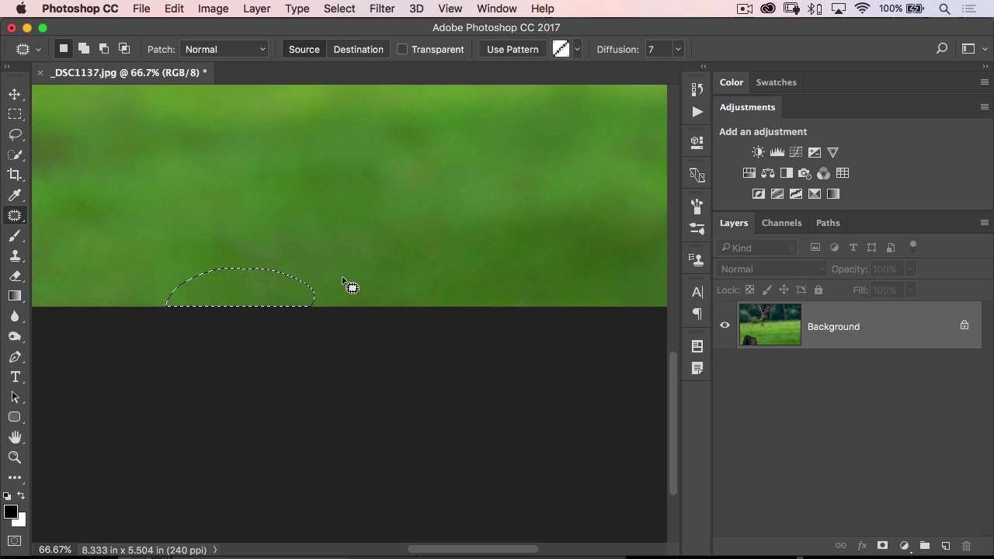
{"action": "left_click", "coordinate": [322, 284]}
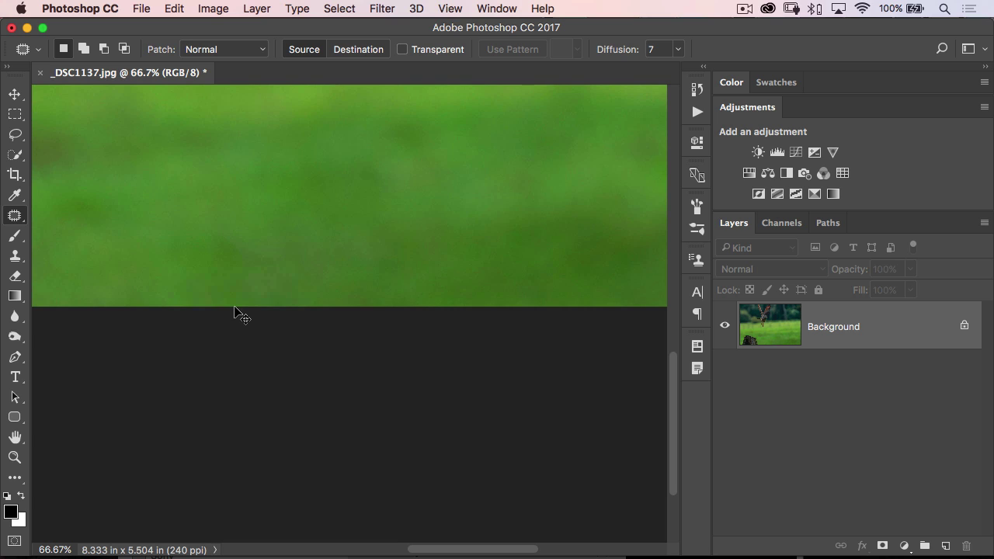
{"action": "key", "text": "super+minus"}
{"action": "key", "text": "super+minus"}
{"action": "key", "text": "super+minus"}
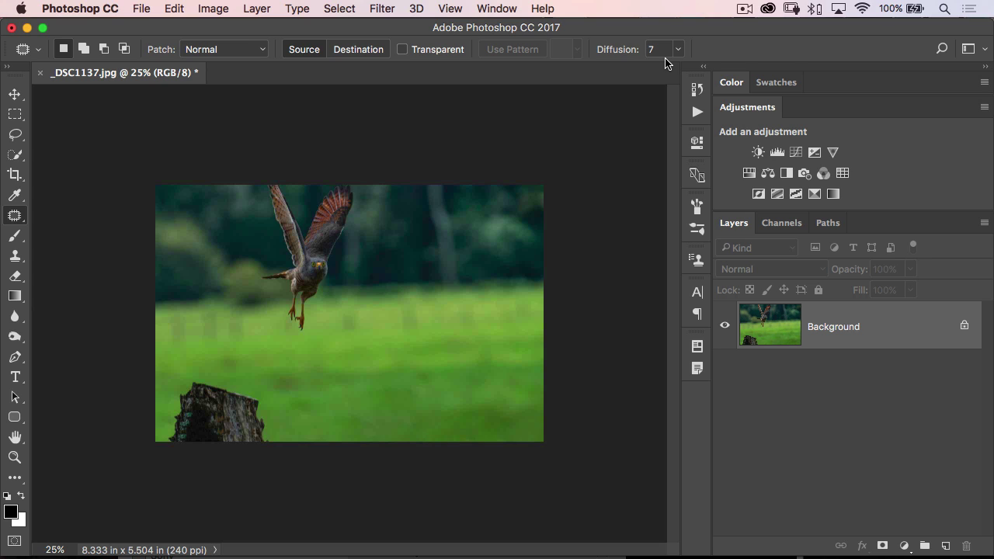
Step: Switch to the Spot Healing Brush (Content-Aware, size 35) and paint along the stump's left edge
{"action": "left_click", "coordinate": [15, 216]}
{"action": "left_click", "coordinate": [60, 215]}
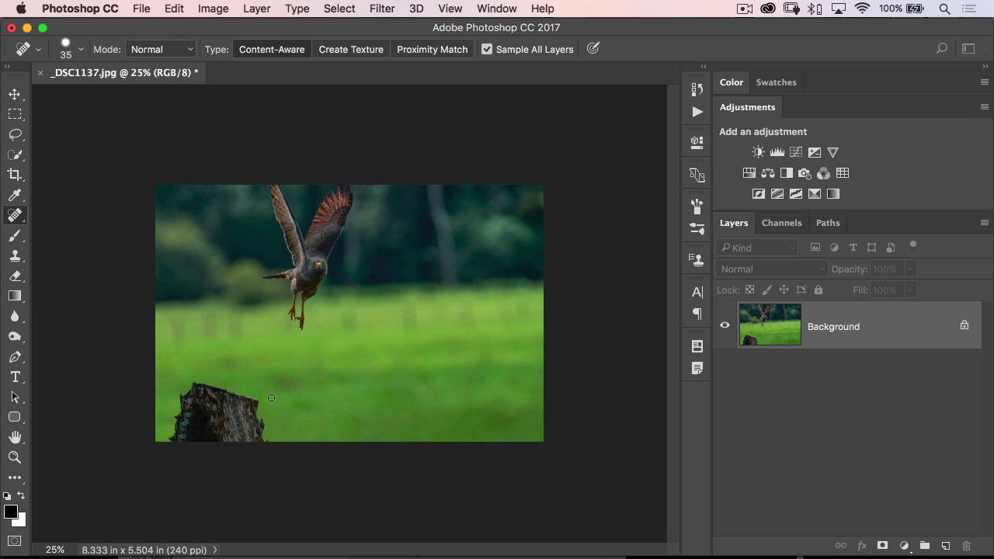
{"action": "key", "text": "super+plus"}
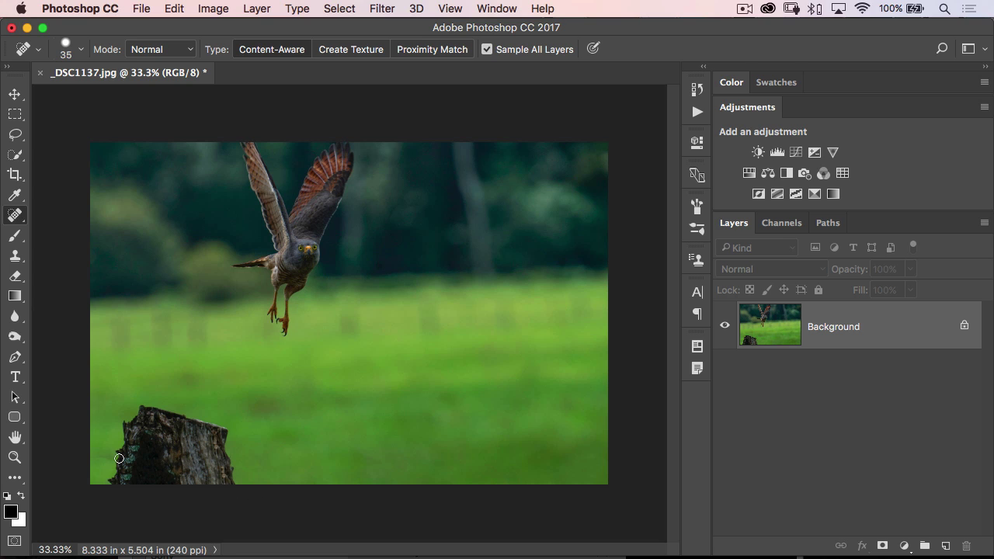
{"action": "left_click_drag", "start_coordinate": [119, 458], "coordinate": [132, 452]}
Step: Switch to Safari's mattk.com/photoshop-system page and scroll to the Sign Up for Updates section
{"action": "key", "text": "super+Tab"}
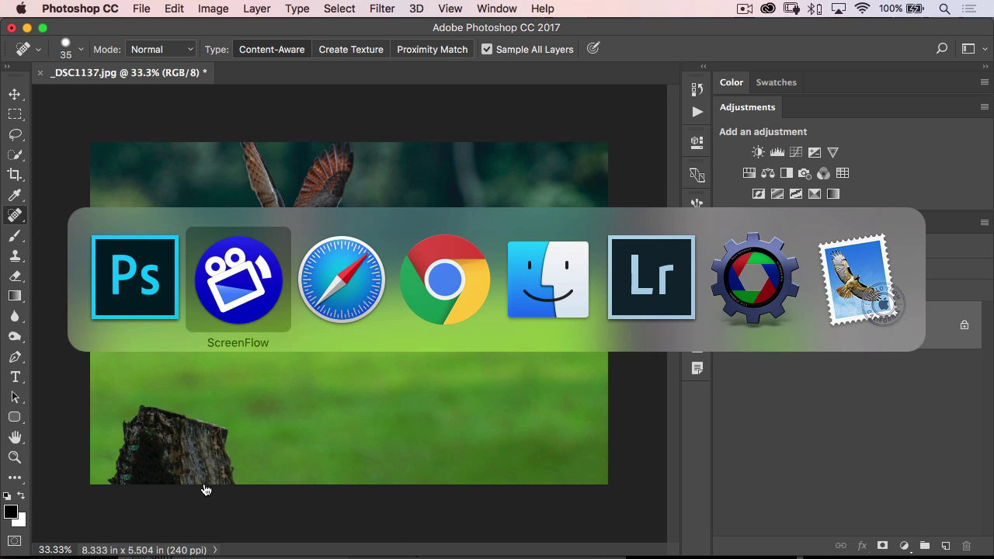
{"action": "key", "text": "super+Tab"}
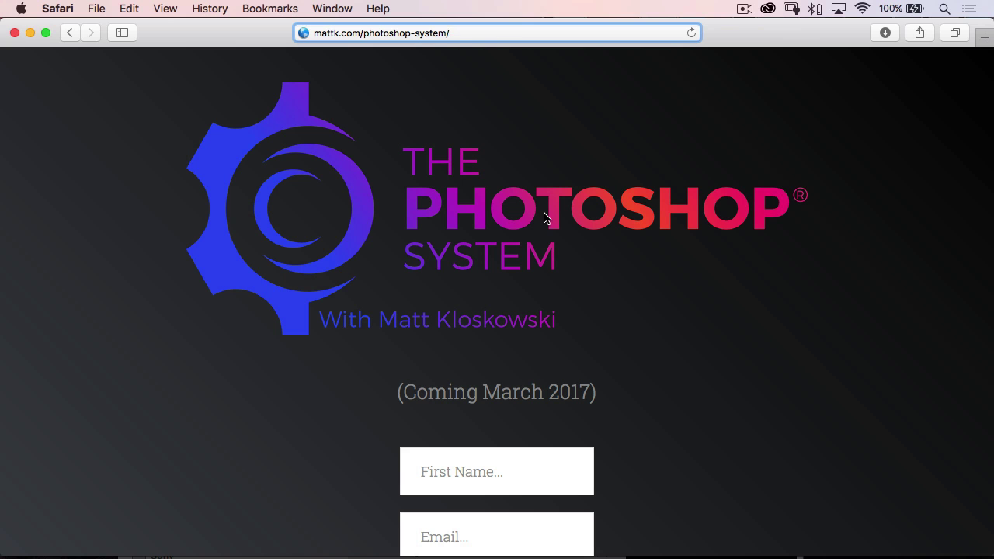
{"action": "scroll", "coordinate": [543, 216], "scroll_direction": "down", "scroll_amount": 5}
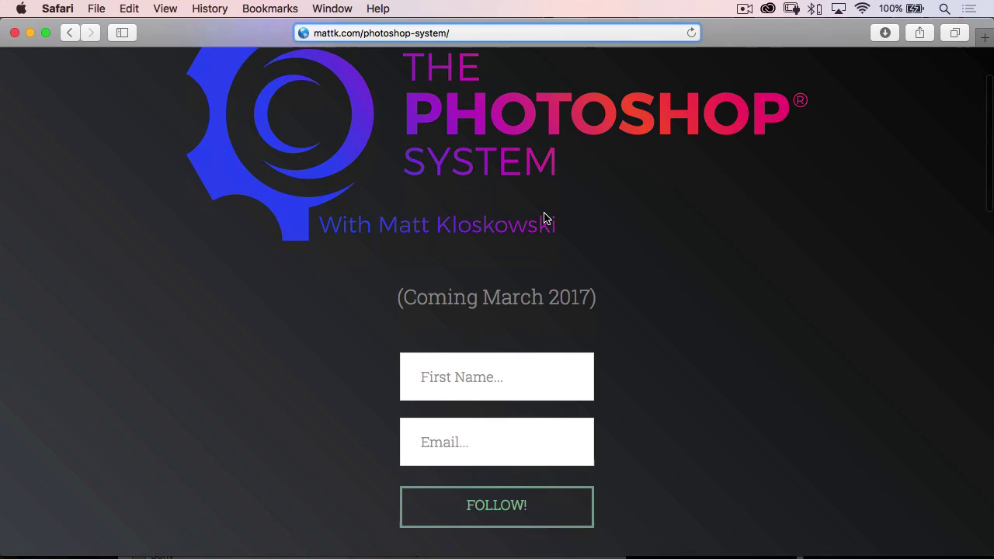
{"action": "scroll", "coordinate": [561, 347], "scroll_direction": "down", "scroll_amount": 6}
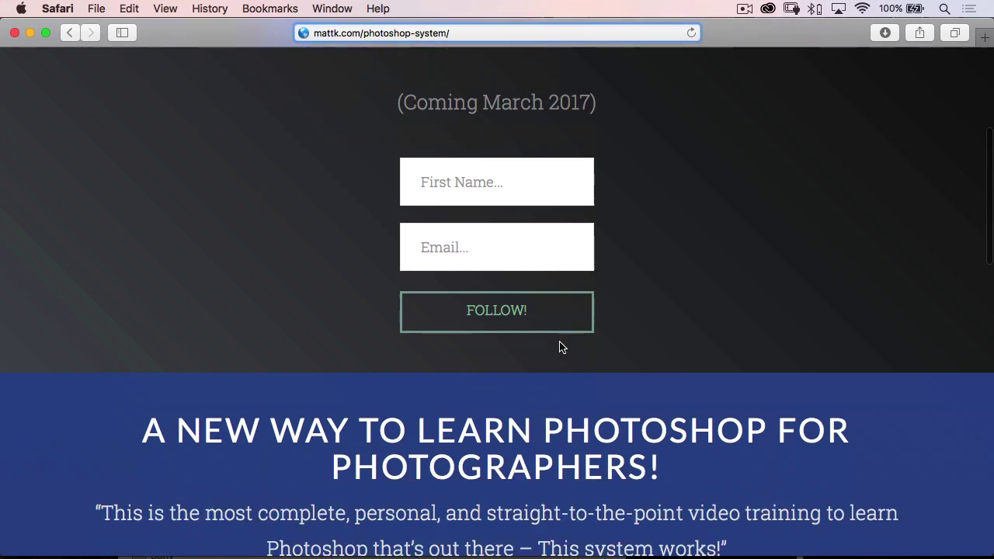
{"action": "scroll", "coordinate": [560, 347], "scroll_direction": "down", "scroll_amount": 12}
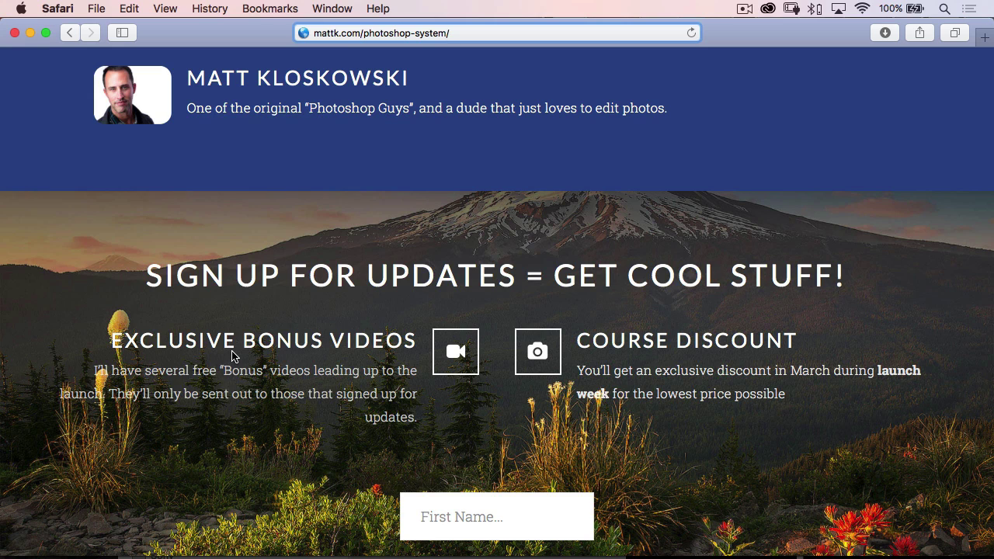
{"action": "scroll", "coordinate": [231, 356], "scroll_direction": "down", "scroll_amount": 2}
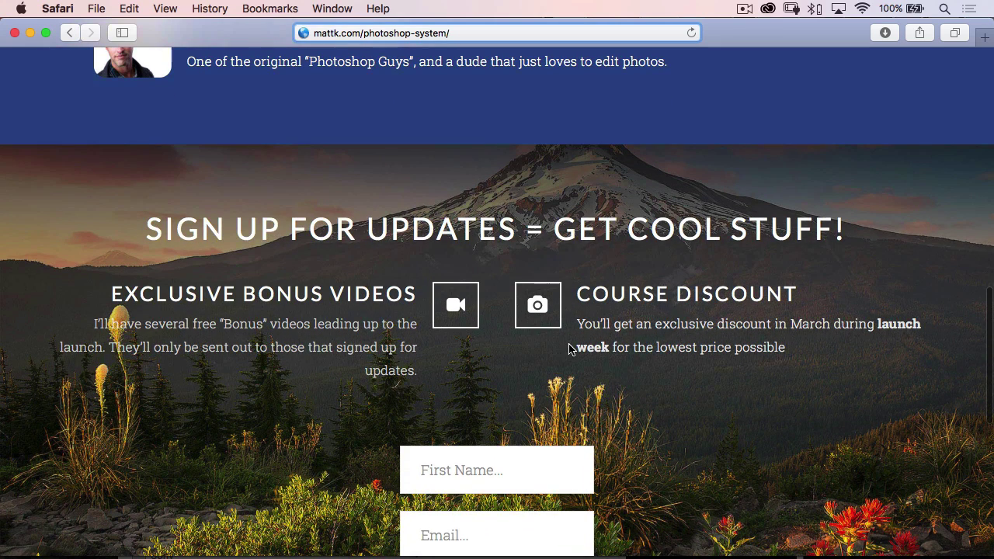